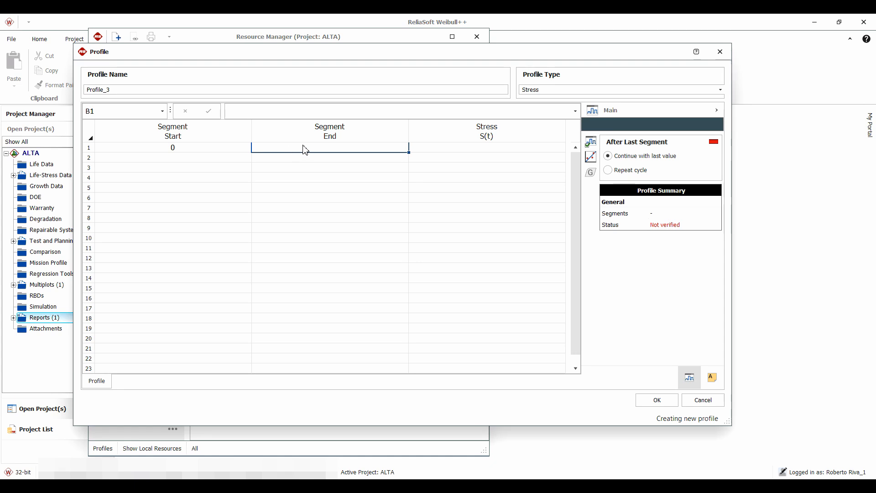
Define the first profile segment with an end time of 100 and a constant stress of 60
click(327, 148)
text(100)
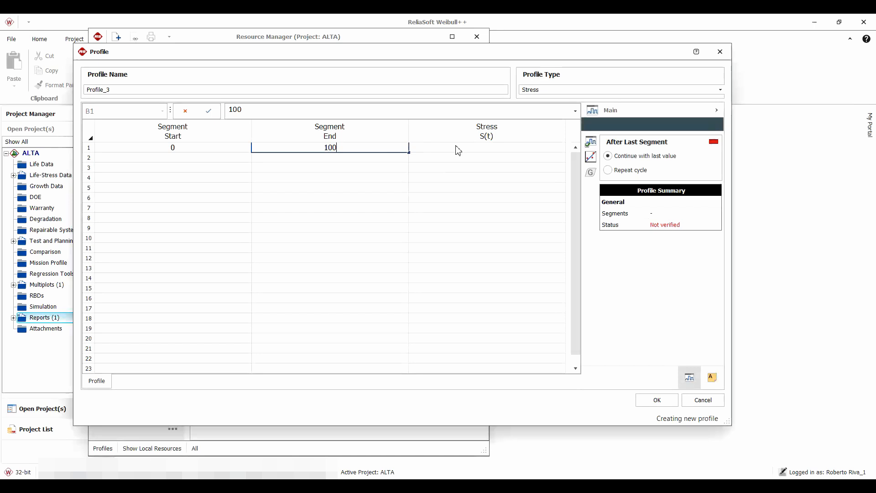
click(479, 149)
text(6)
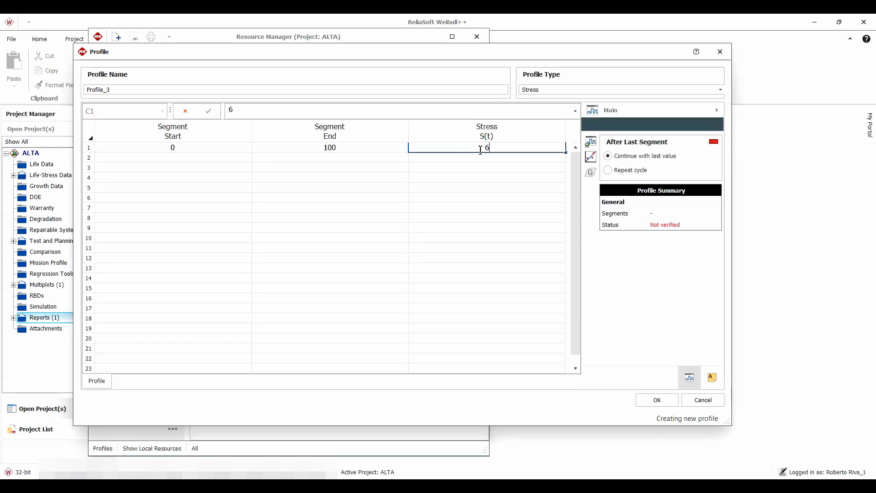
text(0)
Validate the one-segment profile, plot stress versus time, and return to the segment table
click(595, 145)
click(590, 156)
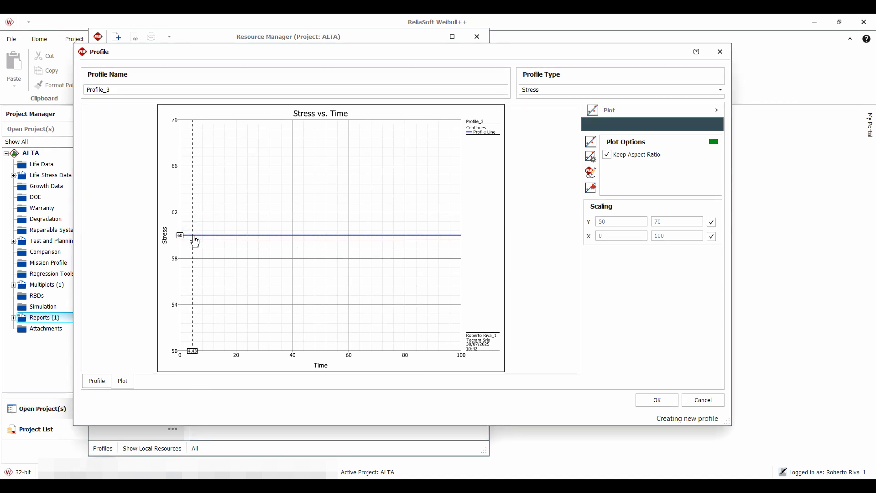
click(97, 380)
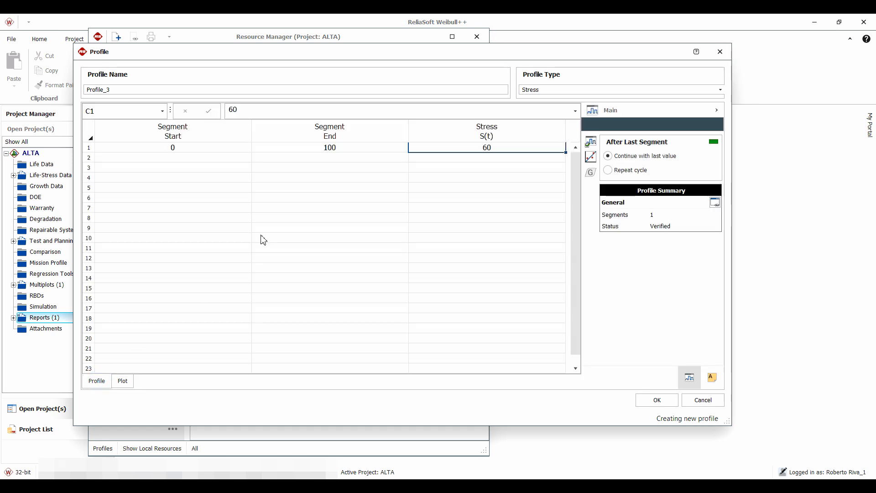
Add a second segment ending at 120 with the ramp stress equation 60+(t-100)
click(328, 159)
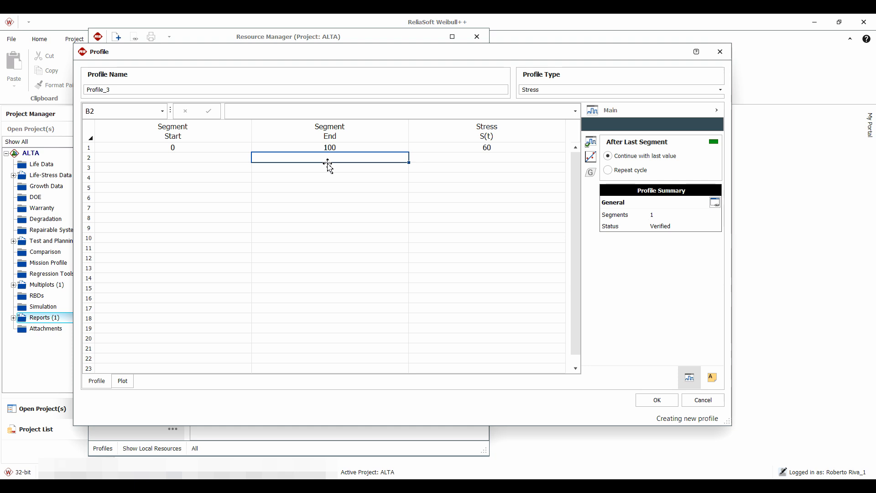
text(120)
click(355, 178)
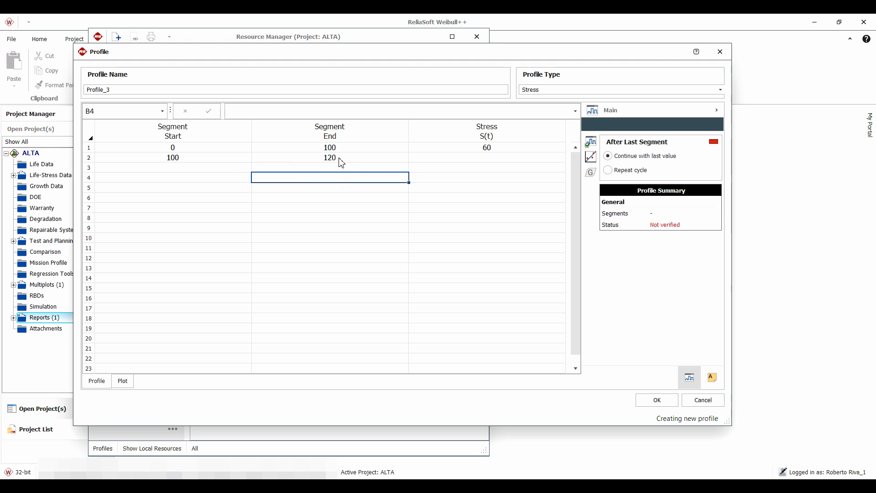
click(341, 161)
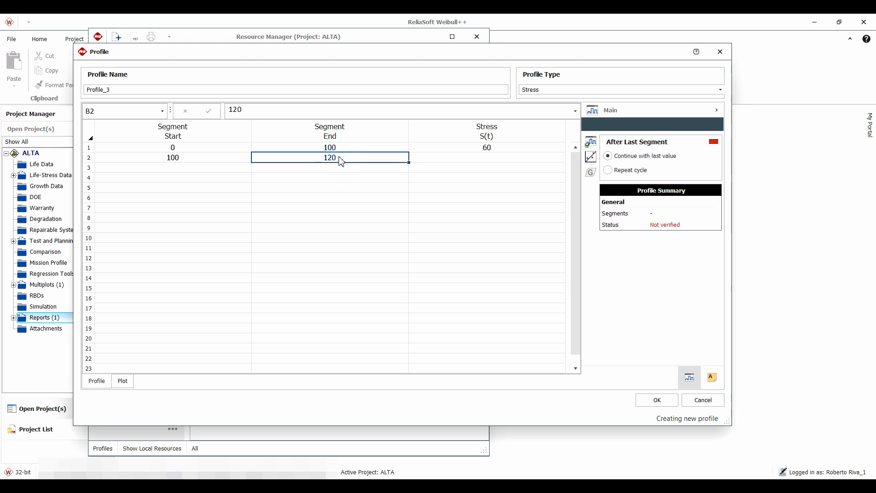
click(487, 159)
text(6)
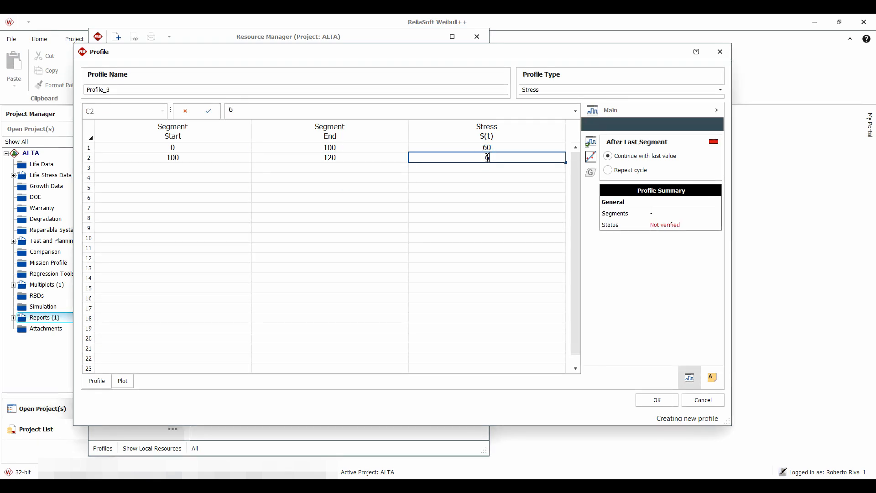
text(0+()
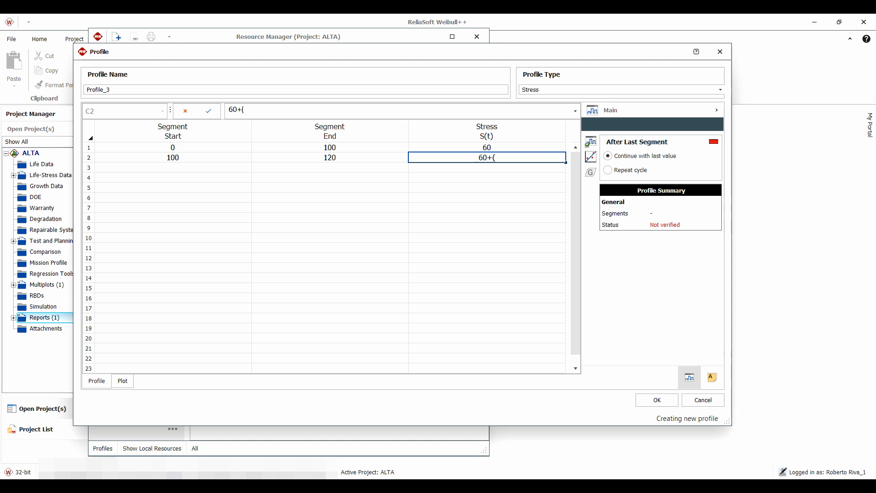
text(t)
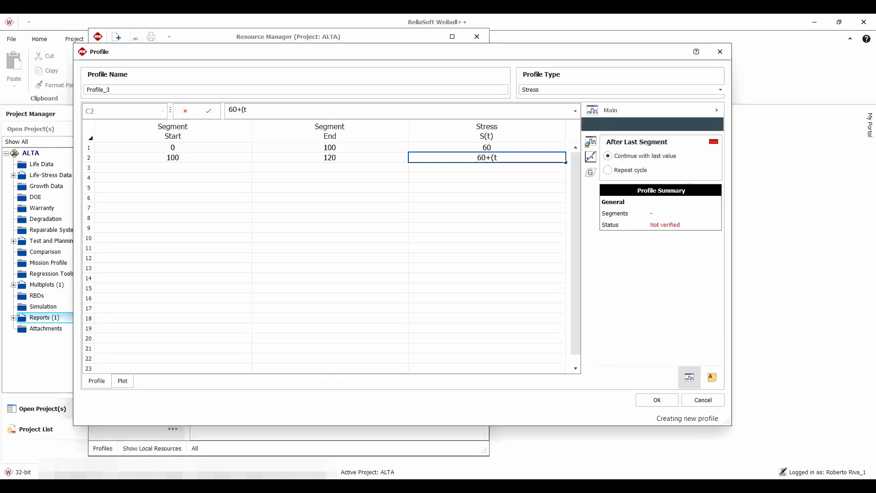
text(-100)
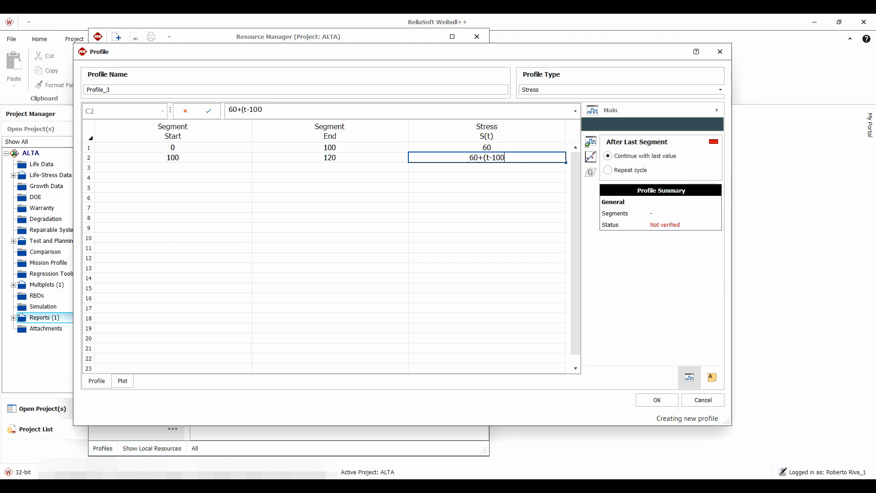
text())
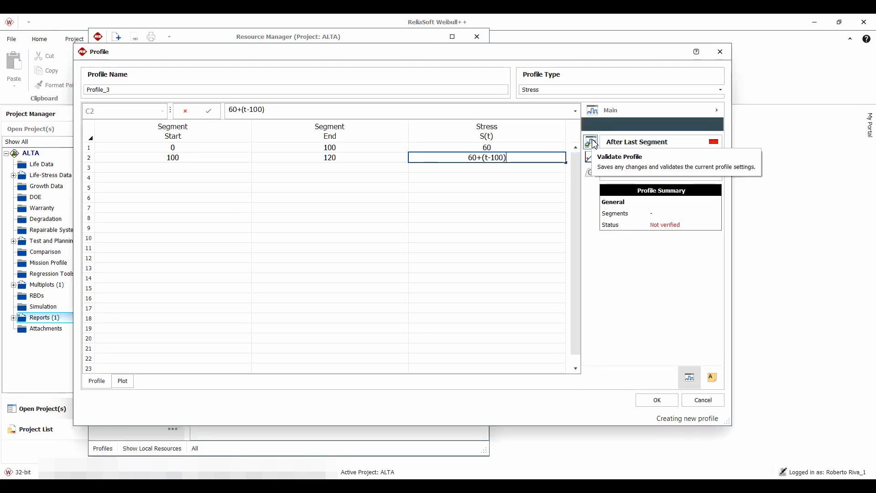
Validate and plot the profile with its first ramp, and return to the segment table
click(592, 157)
click(591, 142)
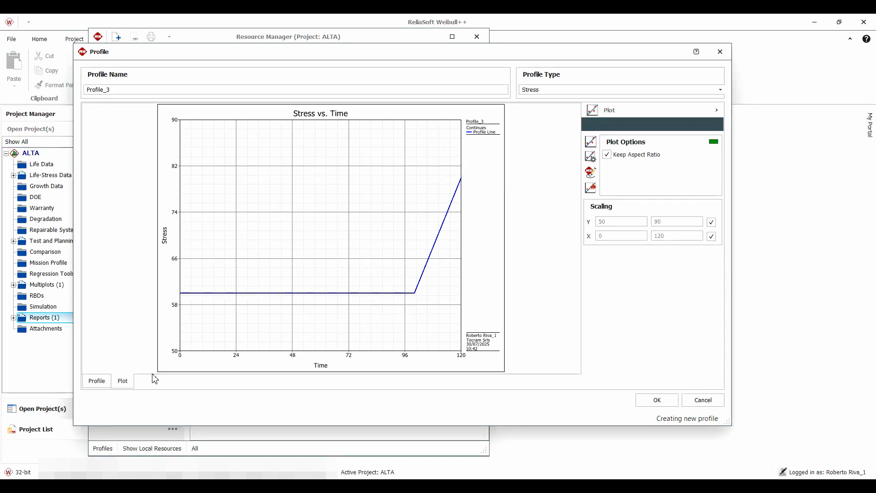
click(97, 382)
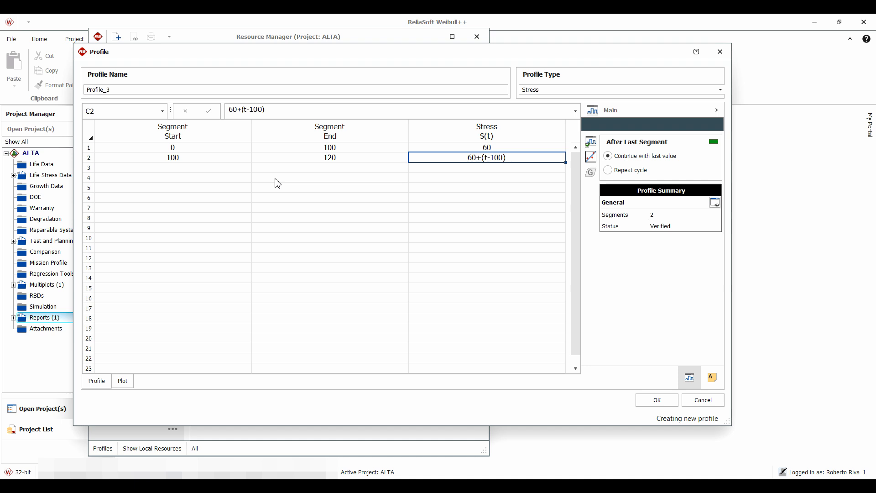
Add a third segment ending at 220 with a constant stress of 80
click(328, 167)
text(100)
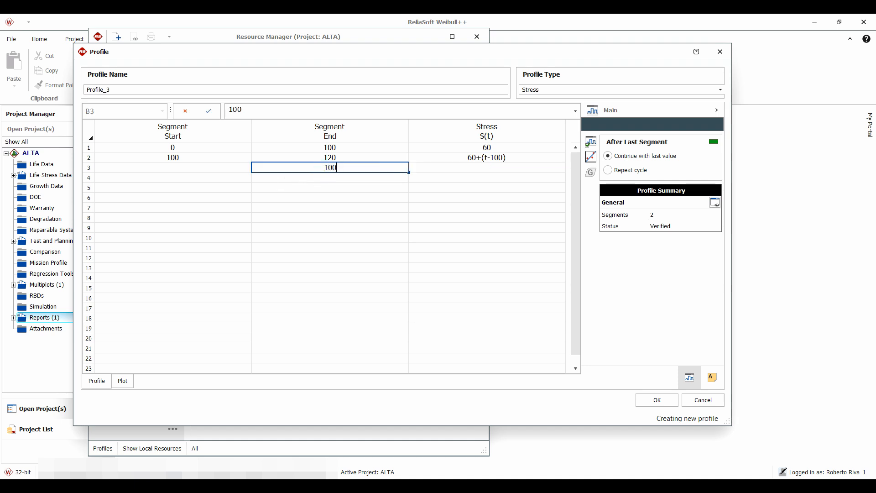
key(BackSpace)
key(BackSpace)
text(220)
click(489, 168)
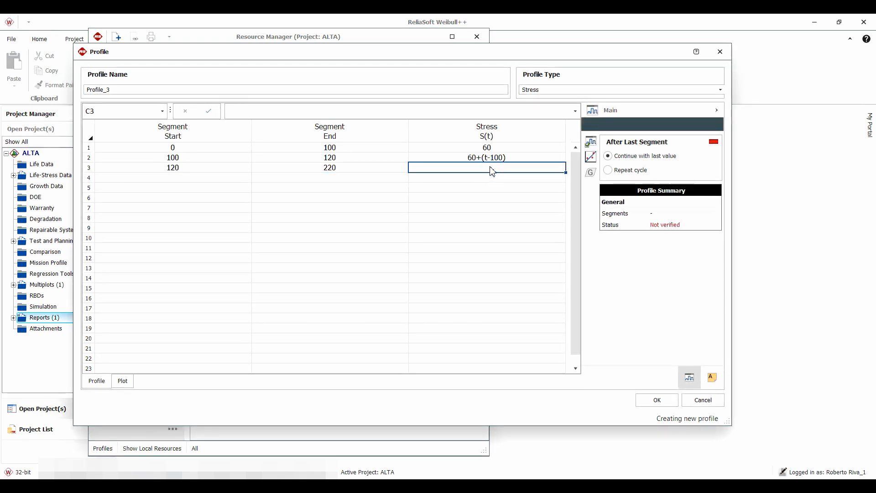
text(80)
Validate and plot the three-segment profile, and return to the segment table
click(589, 142)
click(590, 156)
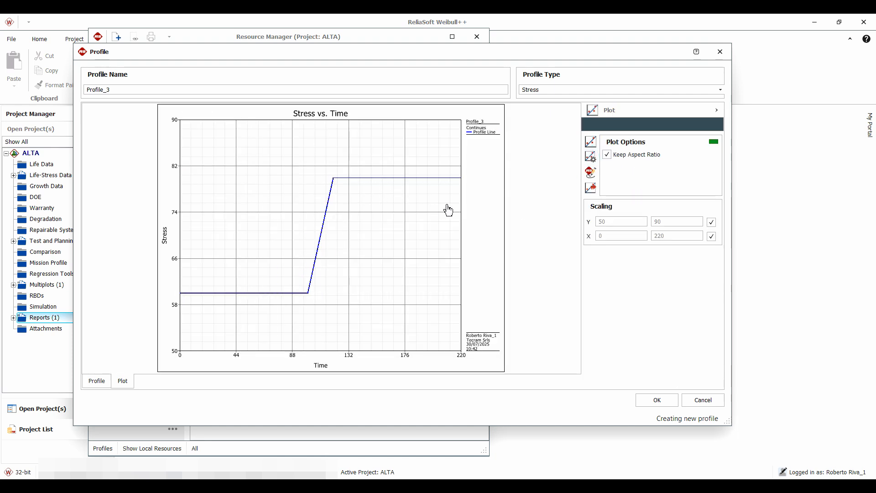
click(479, 197)
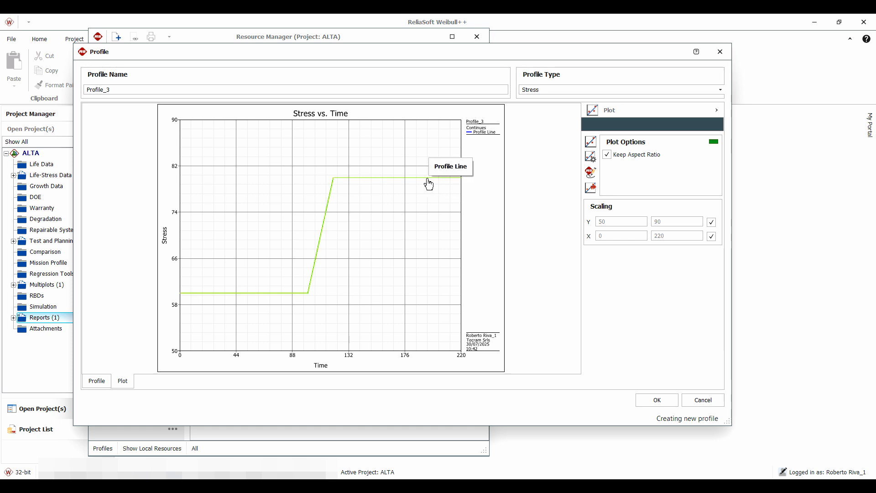
click(95, 381)
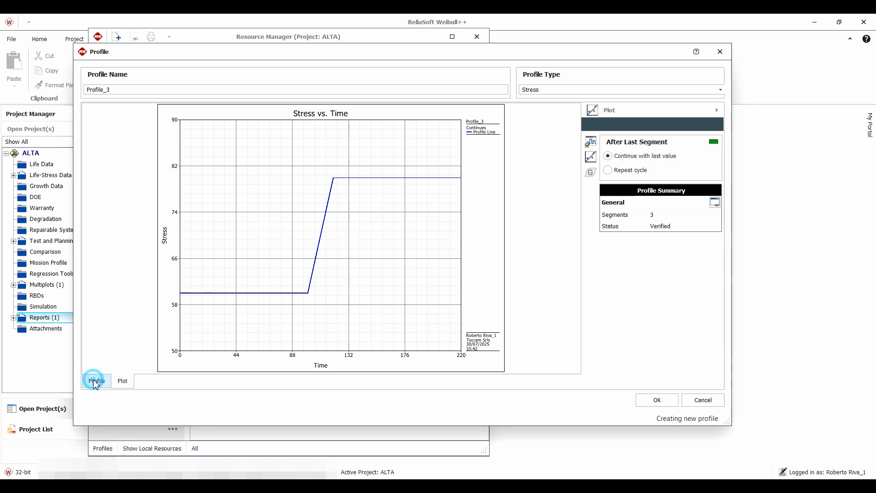
Add a fourth segment ending at 240 with the ramp stress equation 80+(t-220)
click(327, 181)
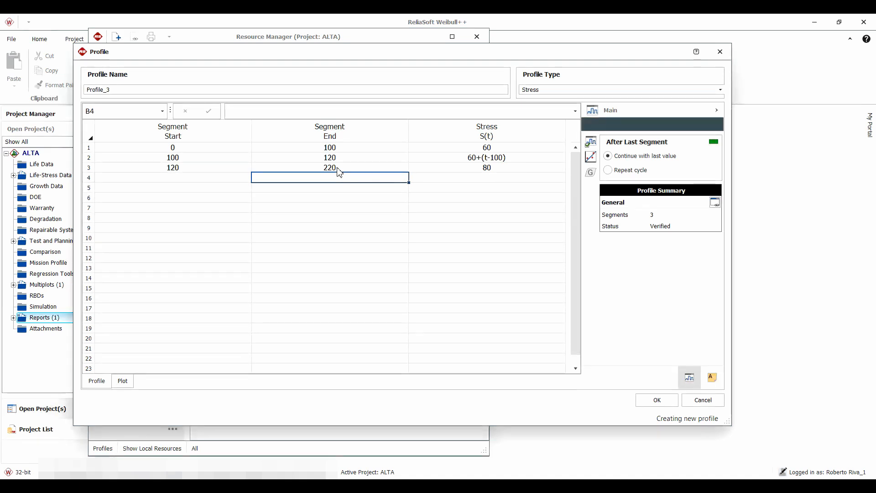
text(240)
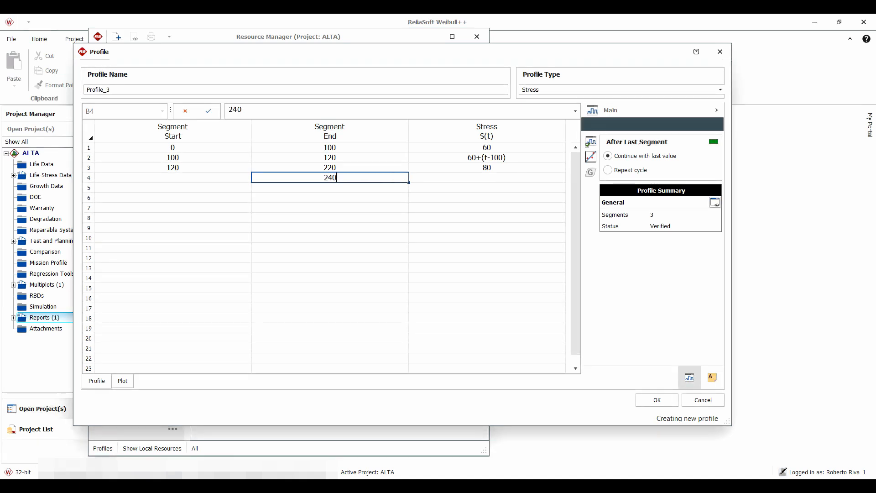
click(456, 178)
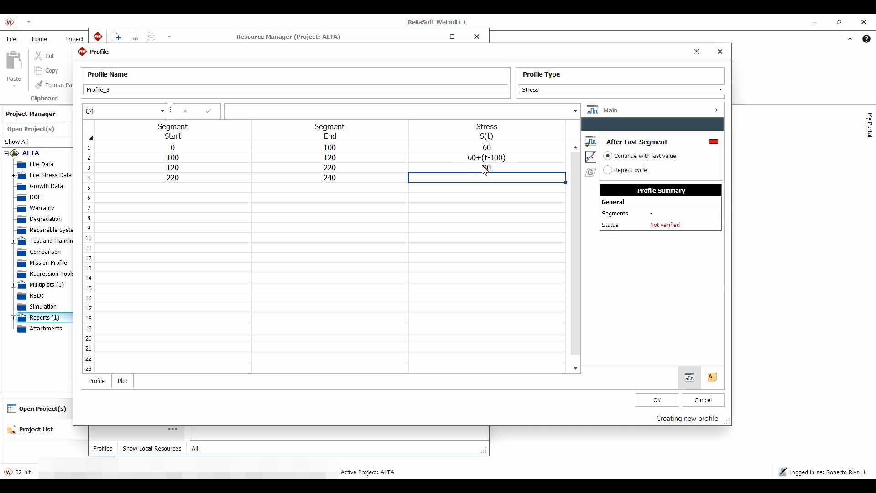
text(80+(t)
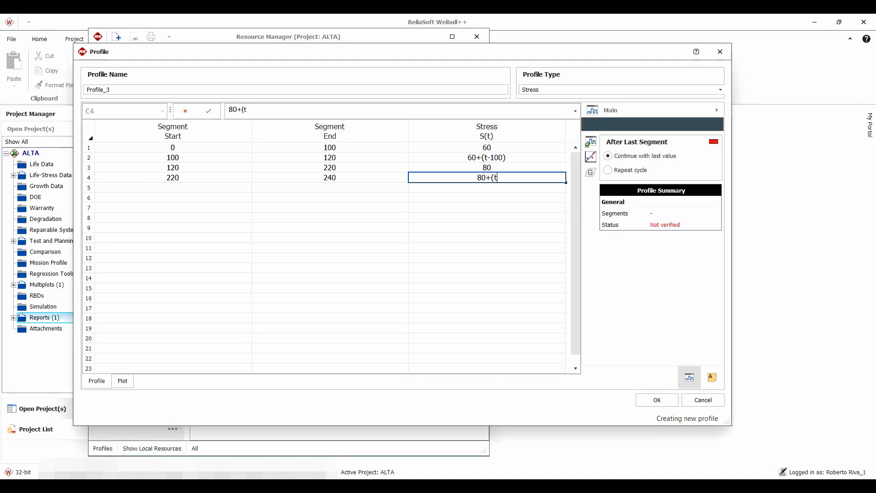
text(-220)
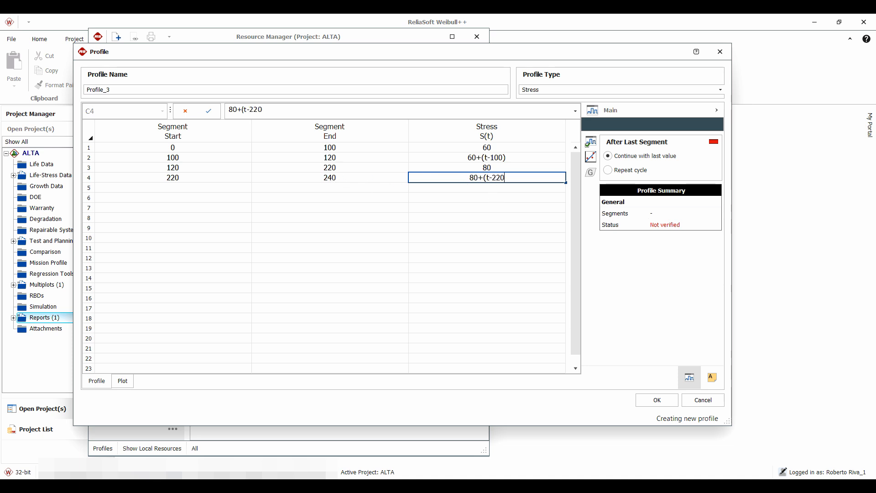
text())
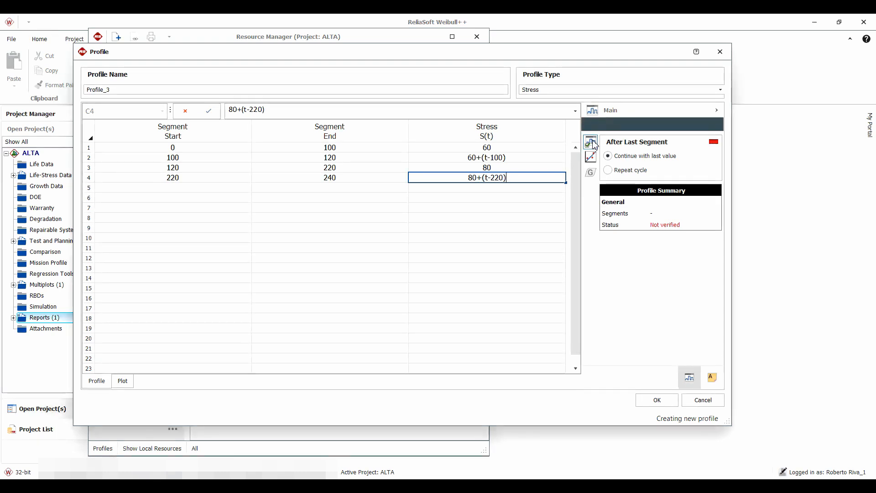
Validate and plot the four-segment profile, and return to the segment table
click(591, 157)
click(591, 141)
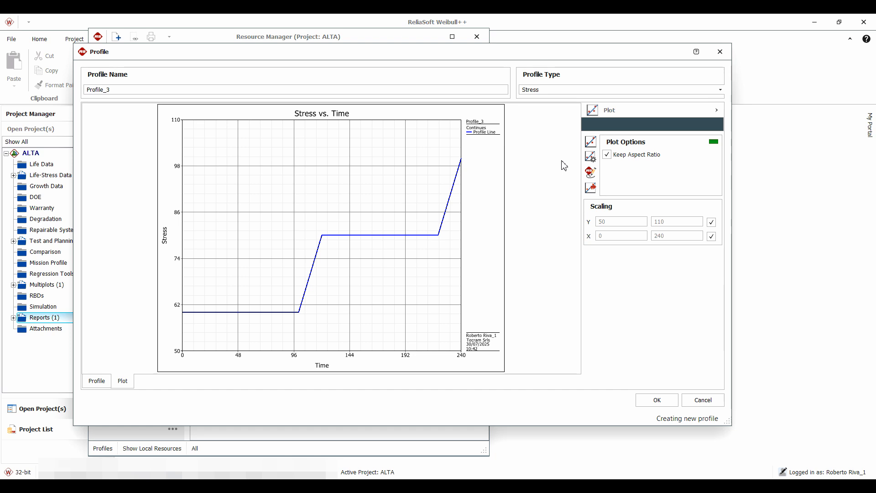
click(100, 381)
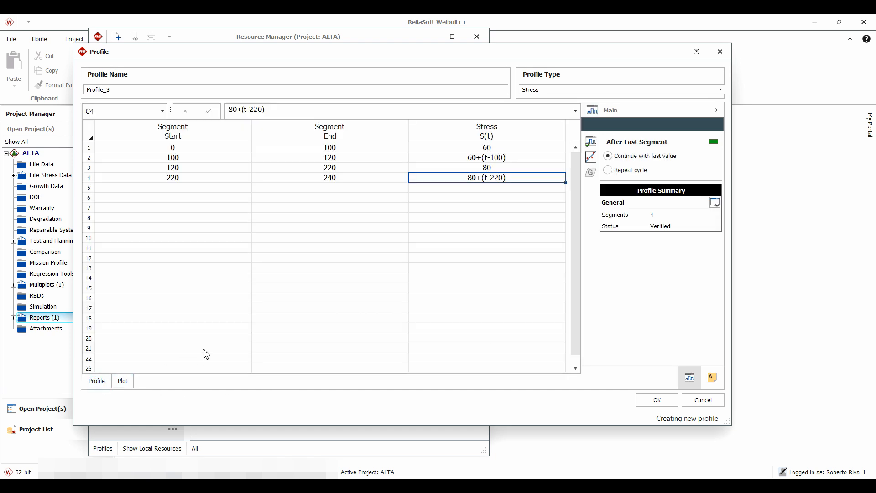
Add a fifth segment ending at 340 with a constant stress of 100
click(321, 191)
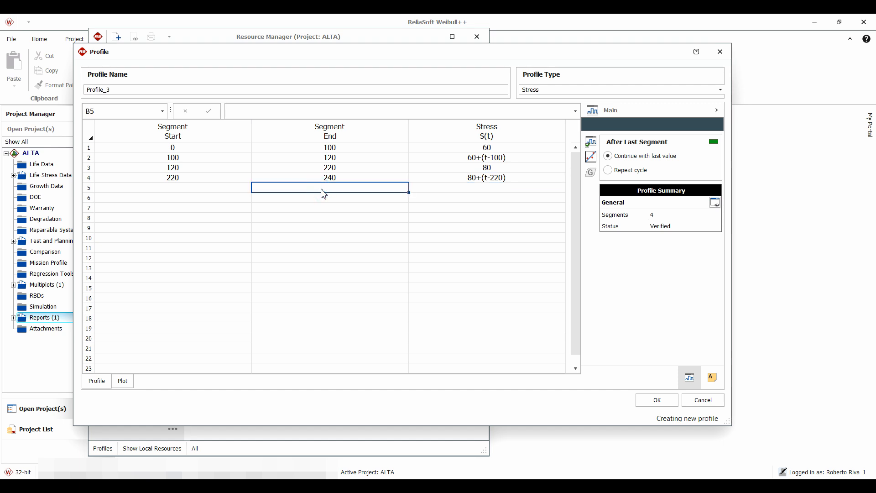
text(340)
click(479, 189)
text(1)
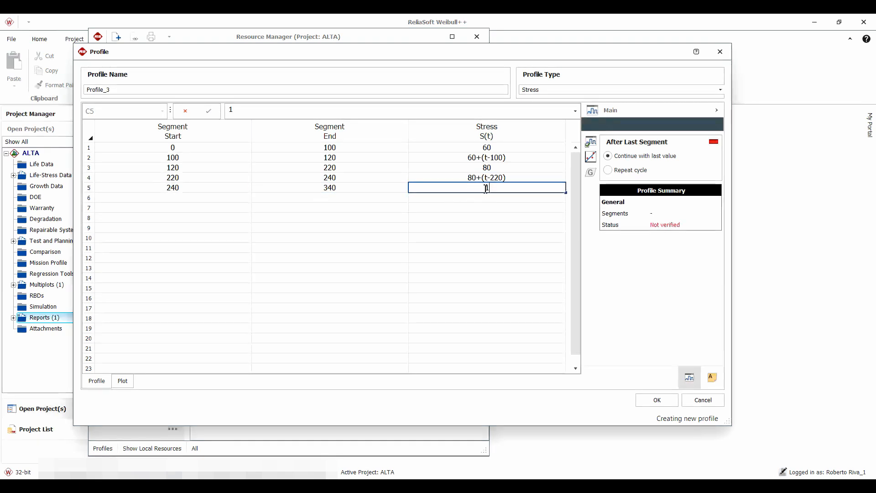
text(00)
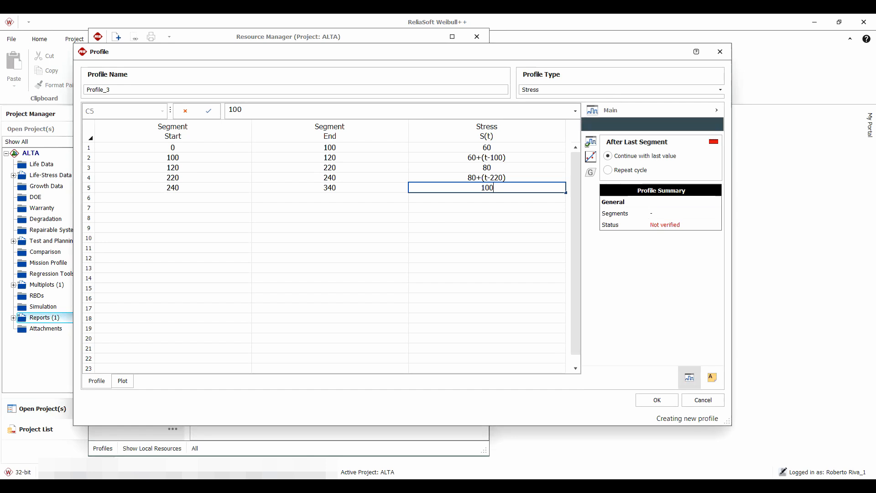
Validate and plot the five-segment profile, and return to the segment table
click(591, 144)
click(590, 157)
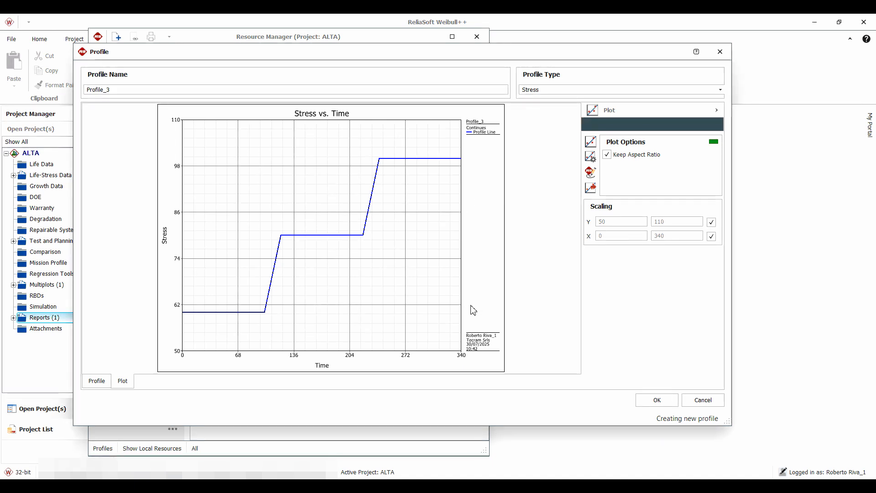
click(99, 383)
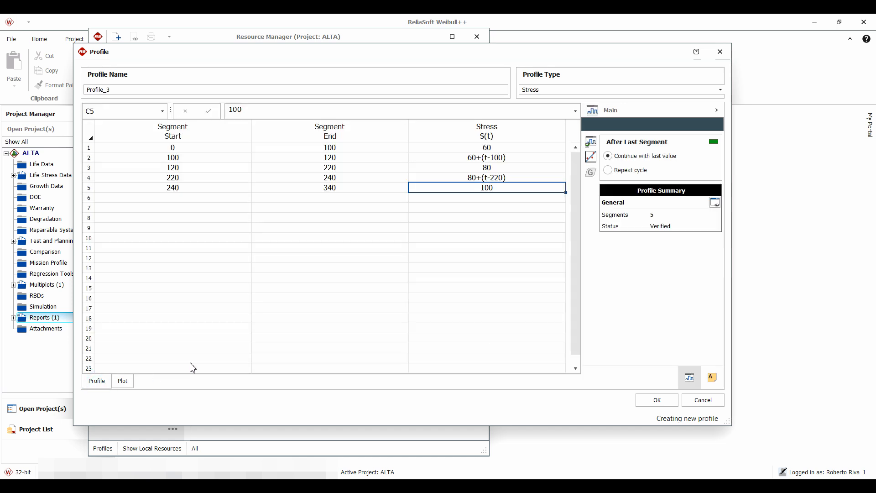
Add a sixth segment ending at 360 with the descending ramp stress equation (-2*t)+780
click(338, 199)
text(3)
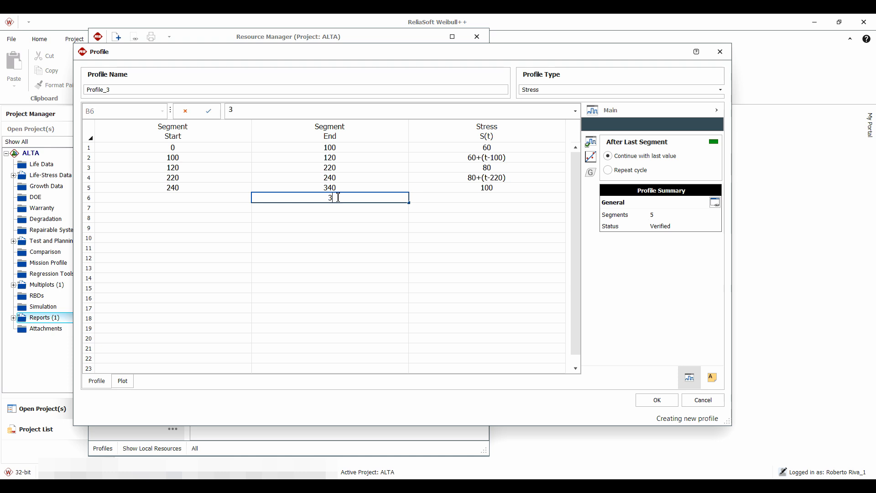
text(60)
click(491, 197)
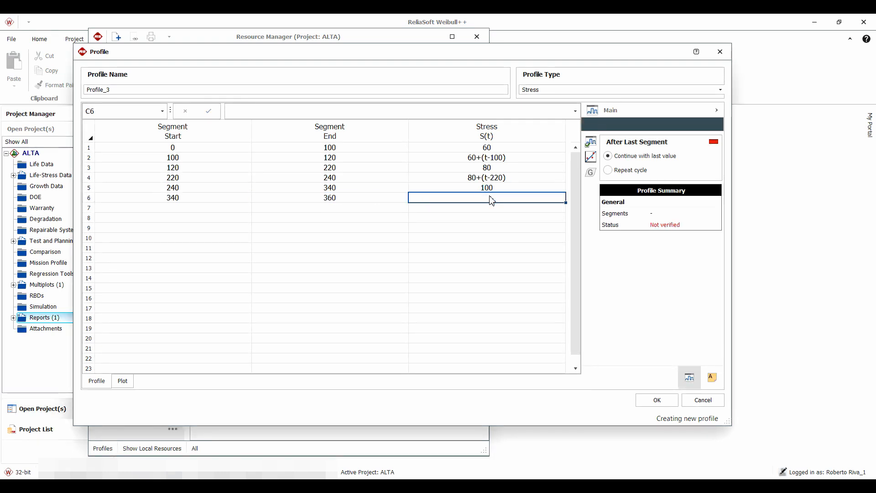
text((-2)
text(*t))
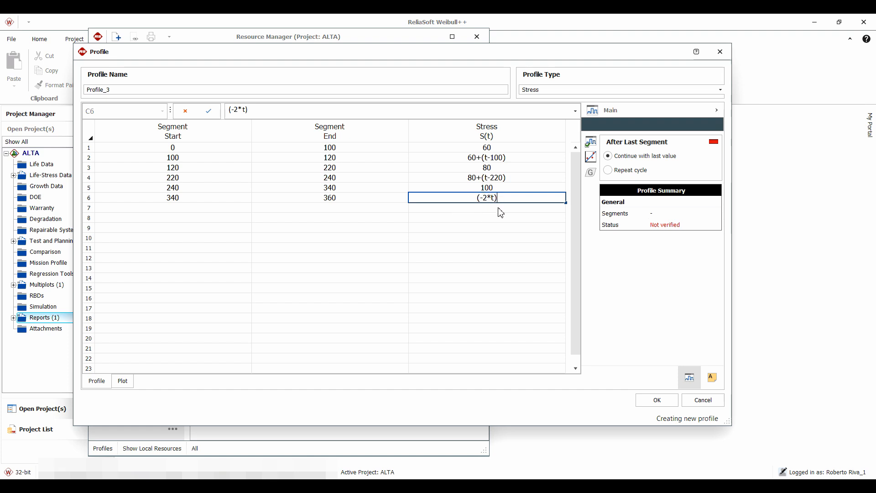
text(+)
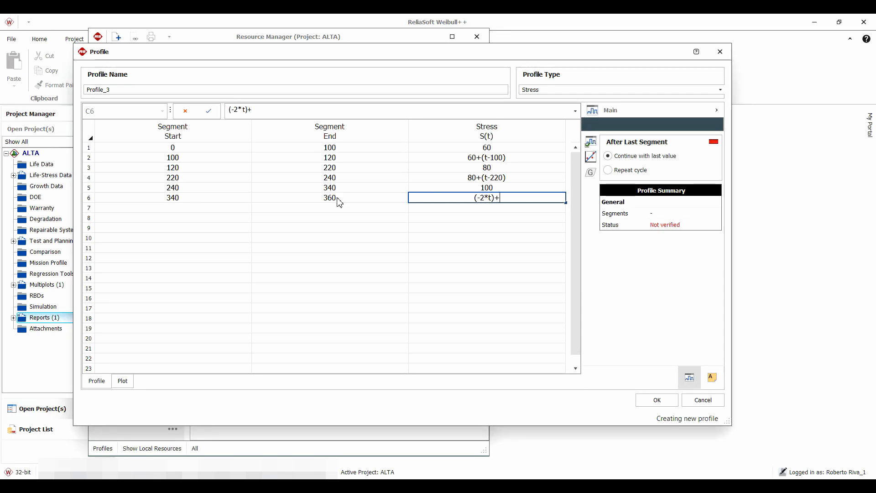
text(780)
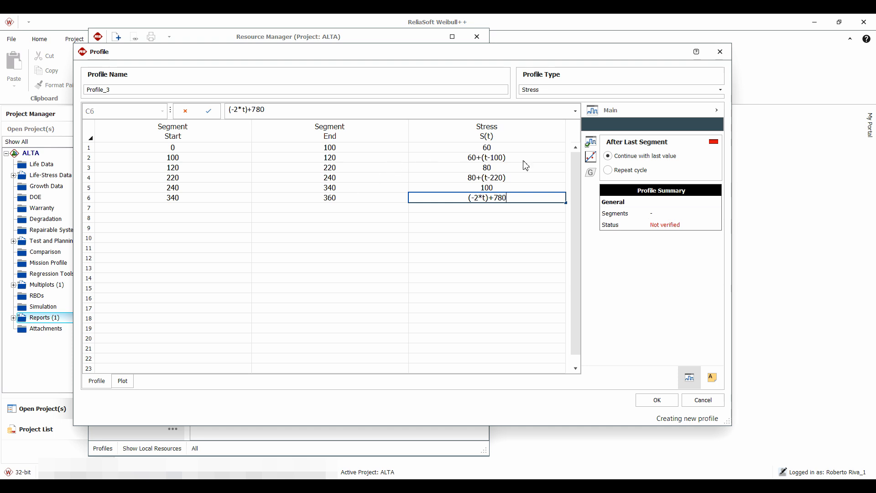
Validate and plot the six-segment profile, and return to the segment table
click(592, 141)
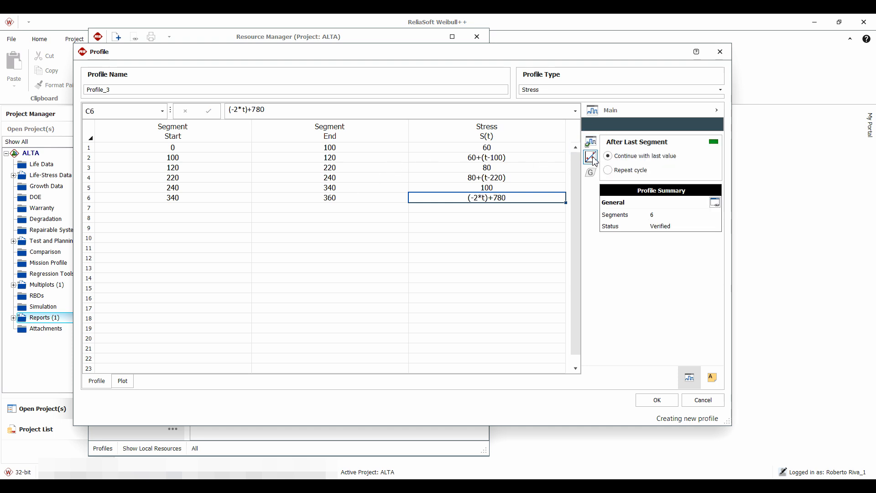
click(590, 157)
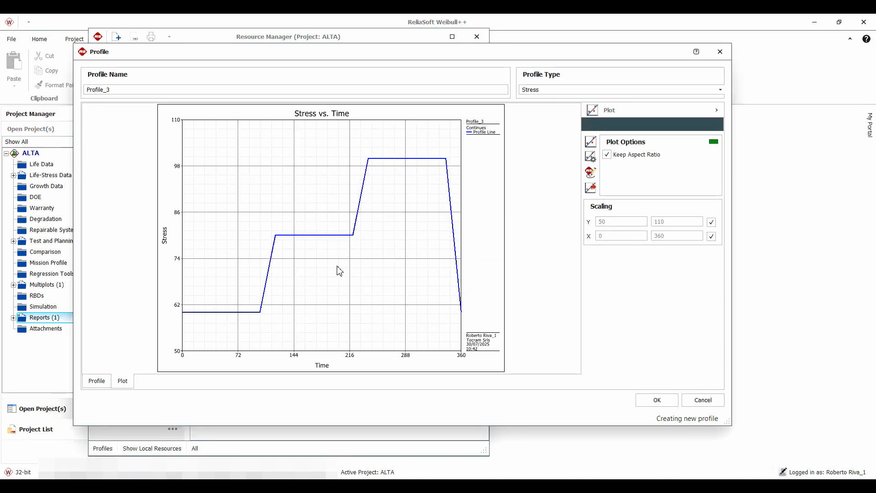
click(97, 381)
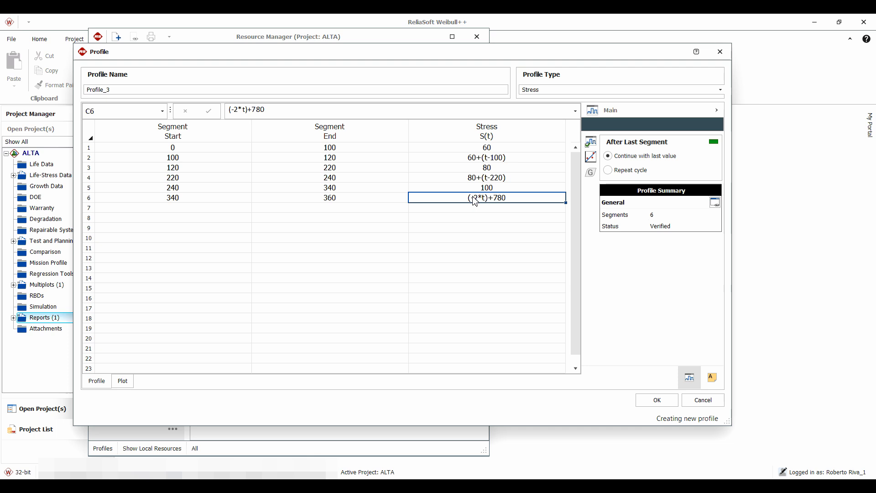
Set the profile to repeat its cycle after the last segment, validate and plot it, and return to the segment table
click(608, 170)
click(589, 140)
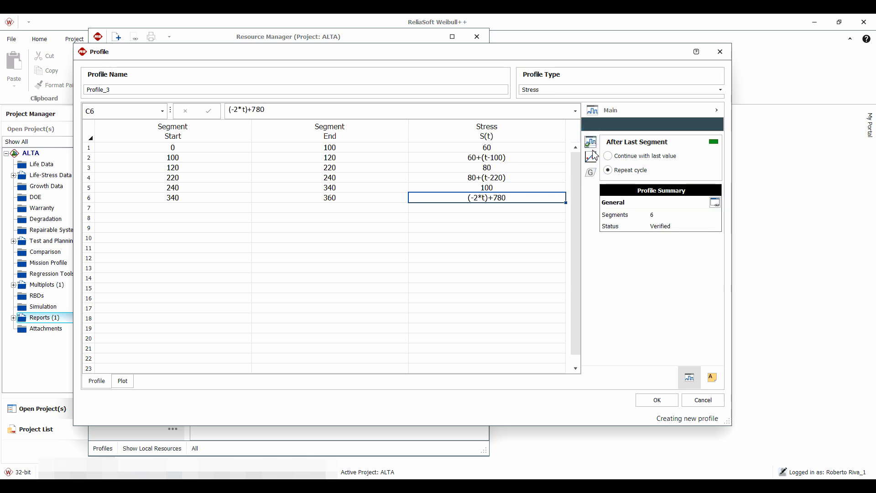
click(590, 156)
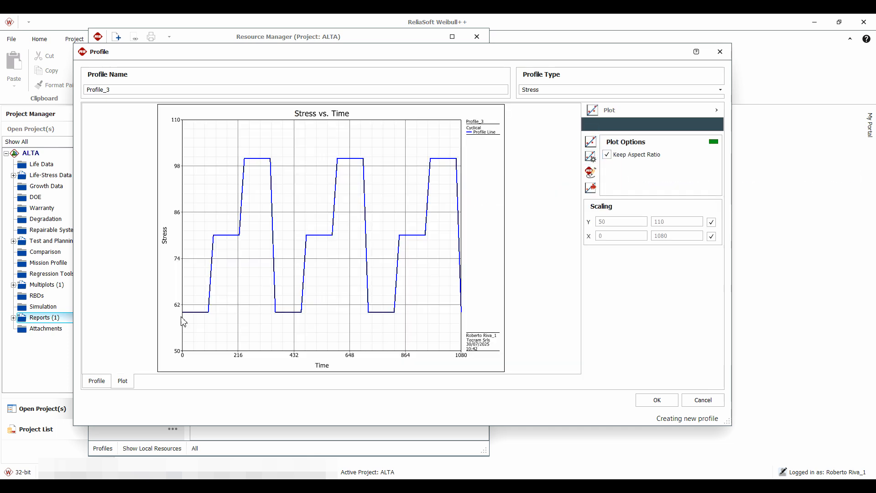
click(104, 385)
Select the whole profile name for editing
drag(121, 88, 87, 88)
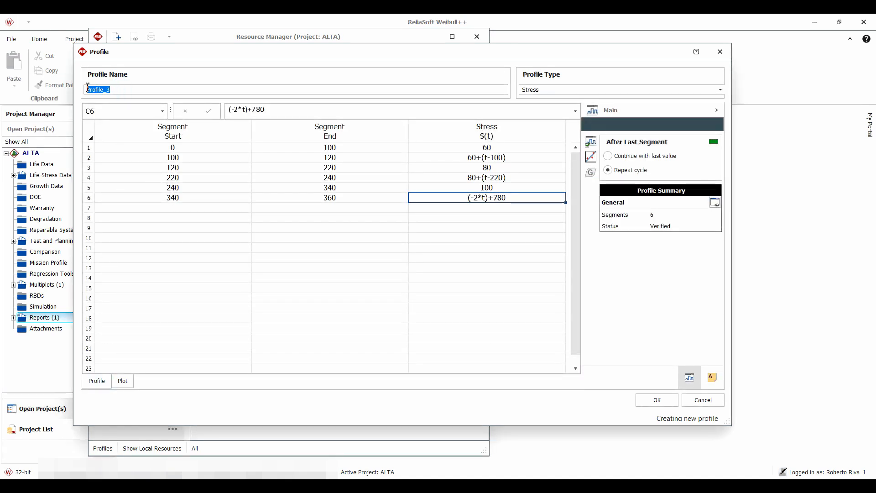